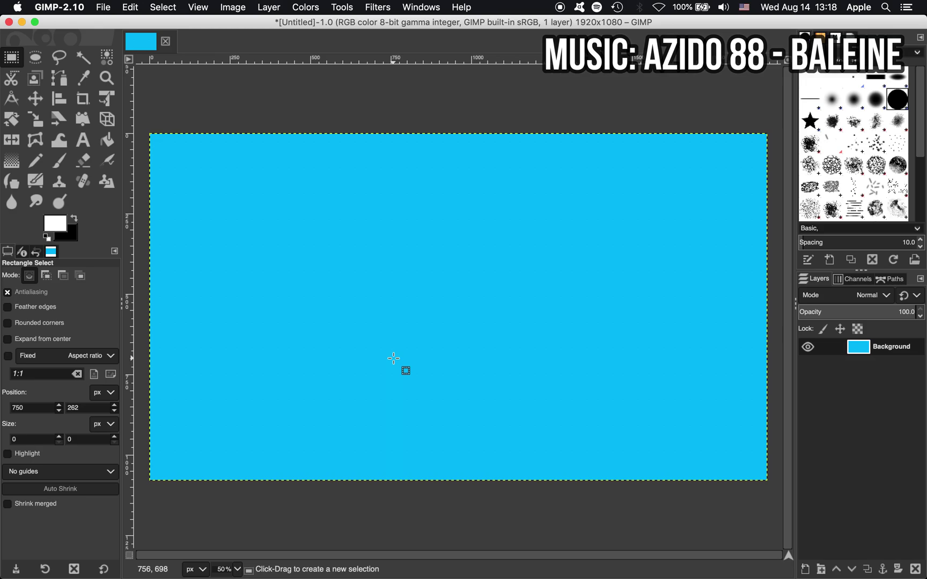
Create a text layer on the canvas reading 'shadow' and 'tutorial' on two lines
left_click(83, 141)
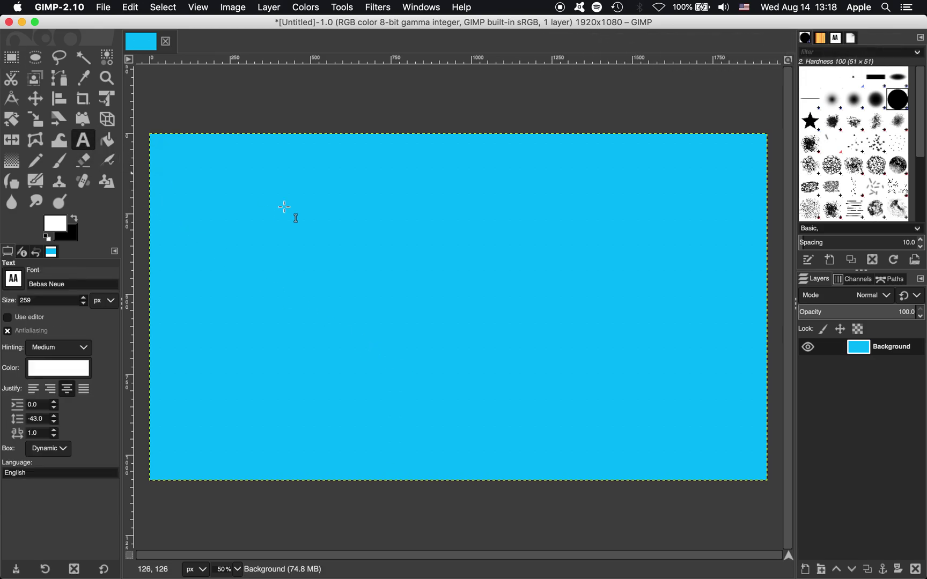
left_click(335, 239)
type("shadow")
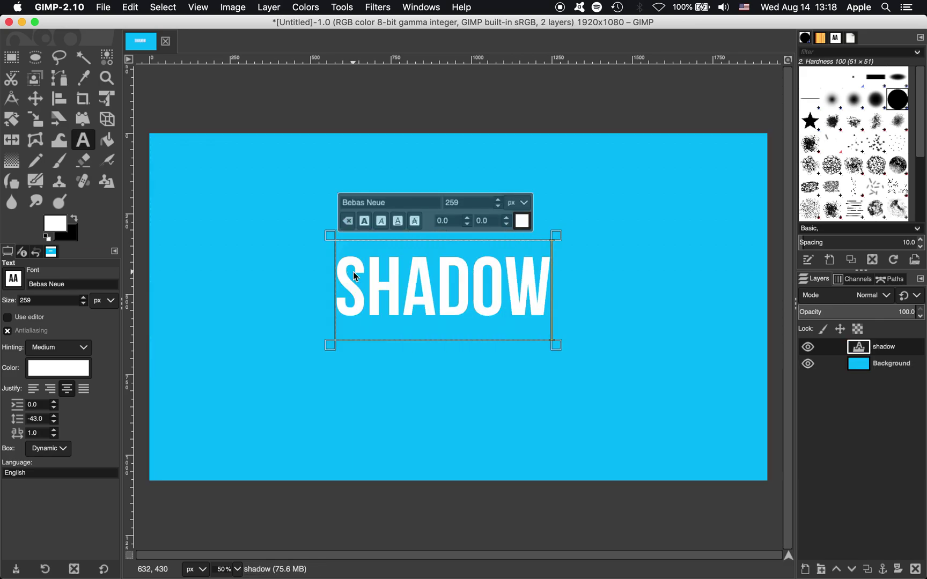
key("Return")
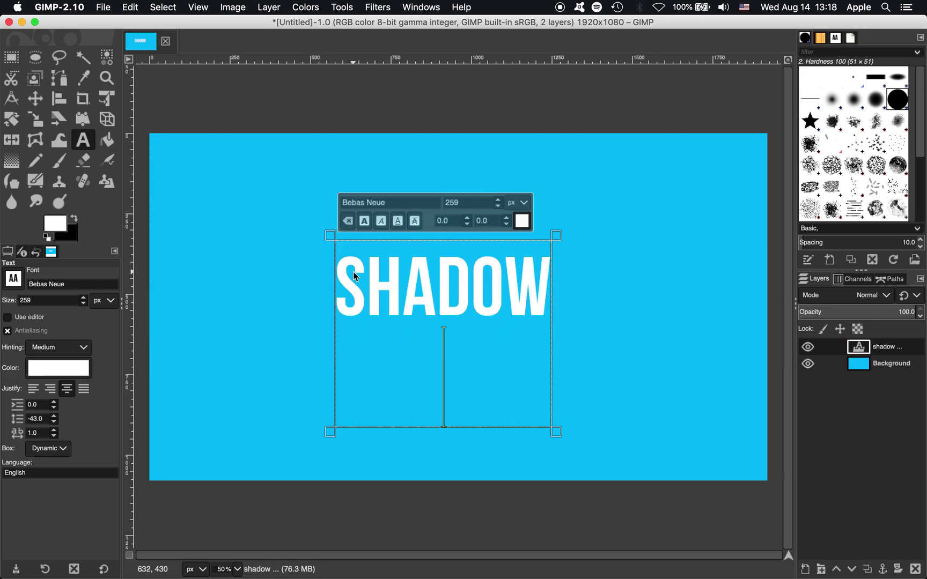
type("tutorial")
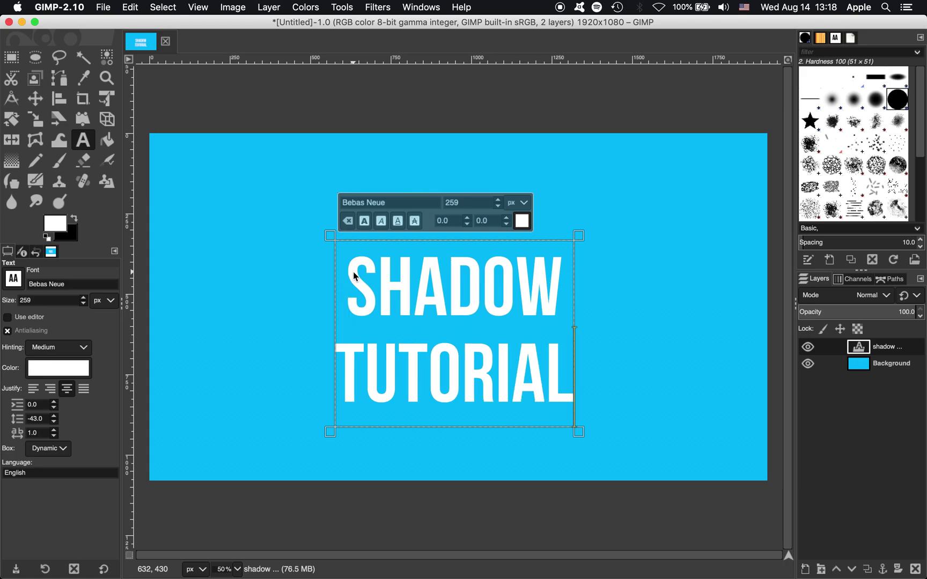
Align the text layer to the image's horizontal centre and vertical middle
left_click(301, 290)
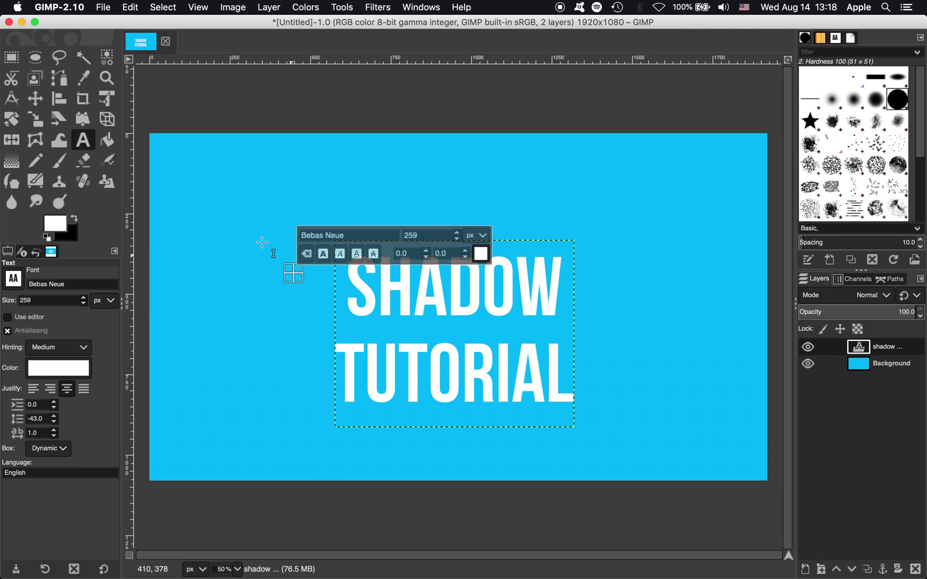
left_click(66, 99)
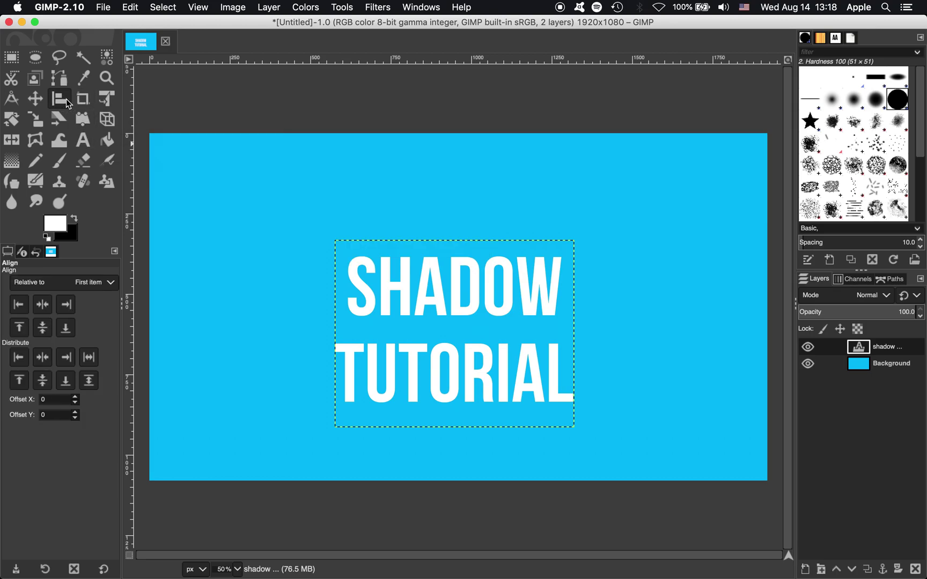
left_click(361, 285)
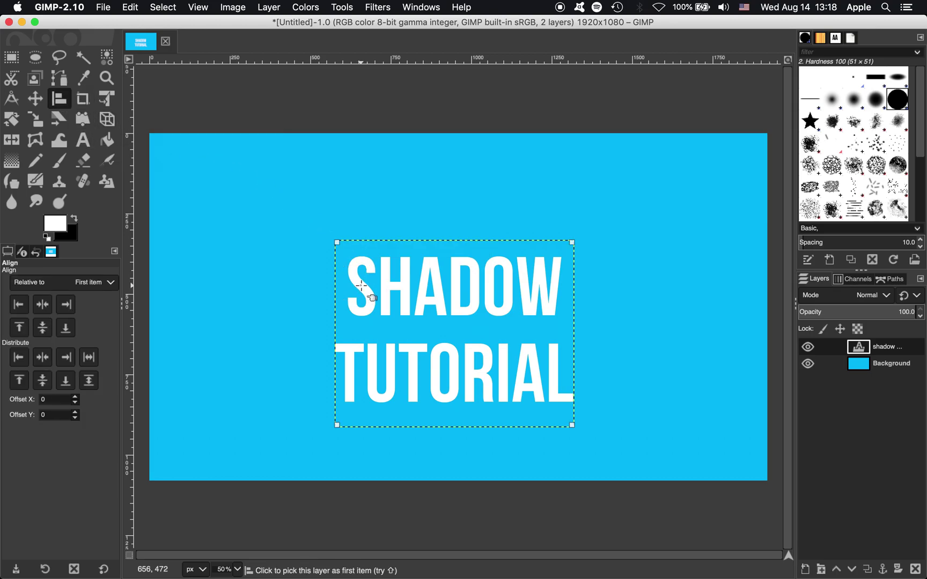
left_click(44, 304)
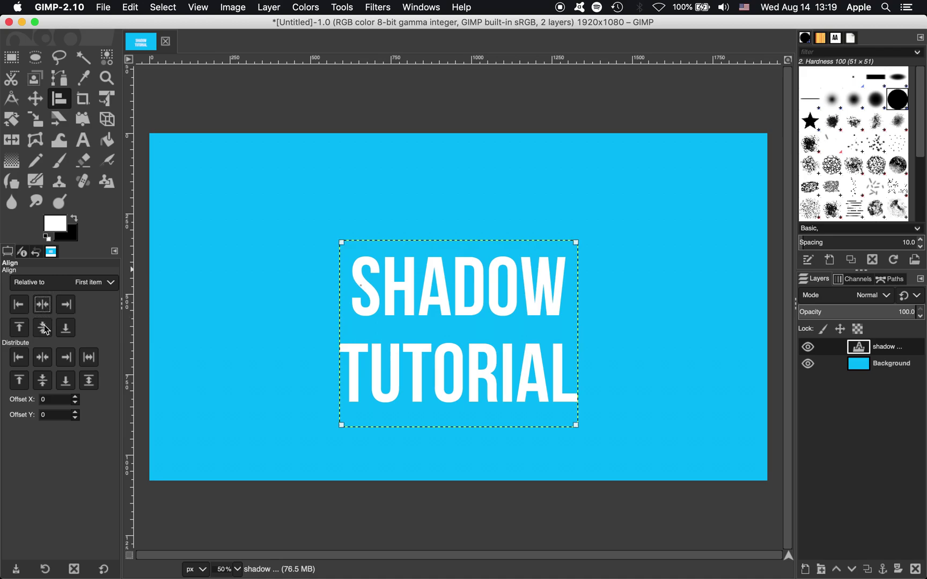
left_click(43, 328)
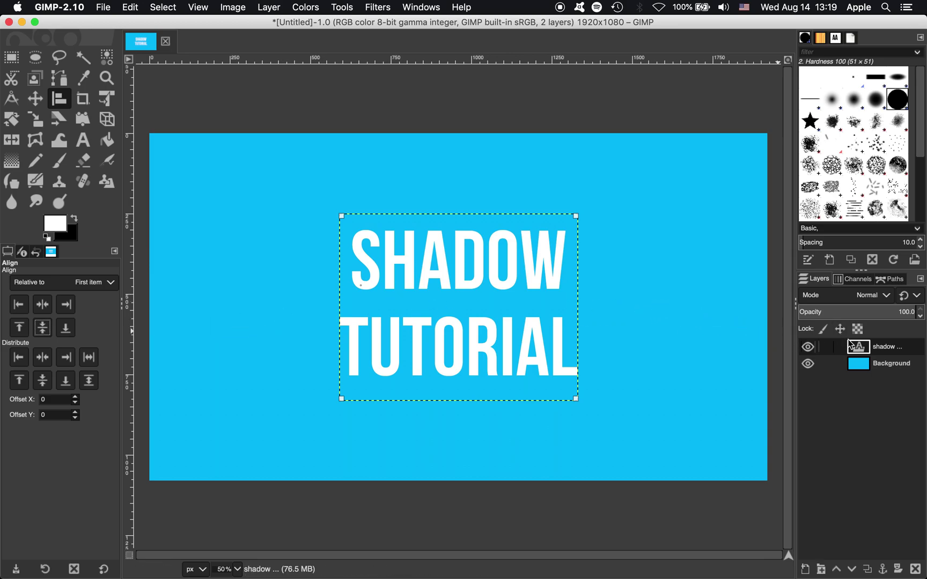
Discard the text information, then resize the layer to the 1920x1080 image size
right_click(872, 349)
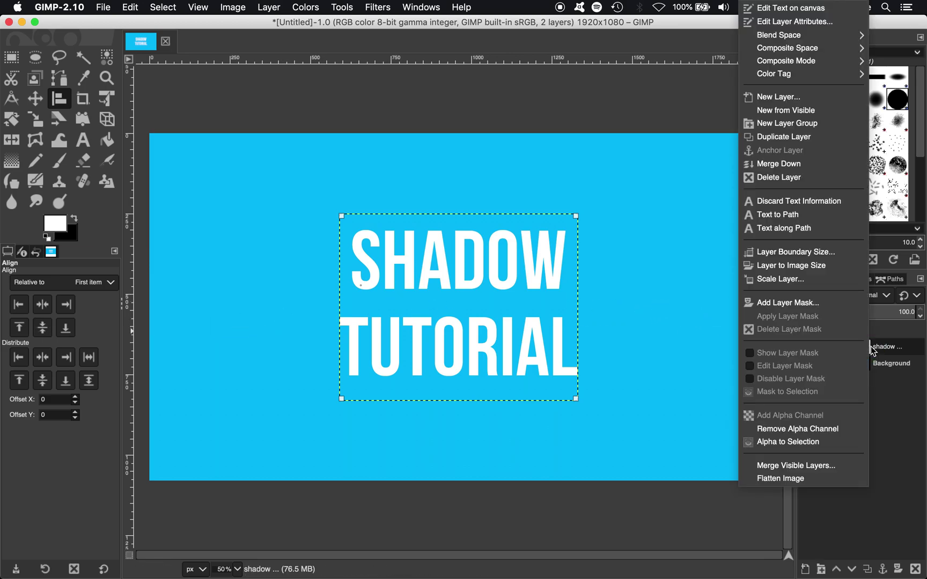
left_click(811, 202)
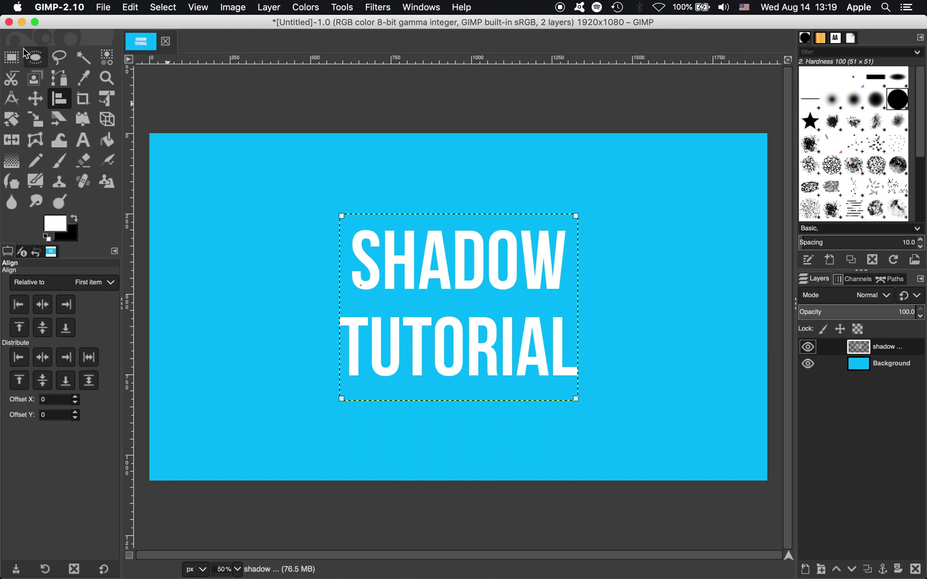
left_click(35, 98)
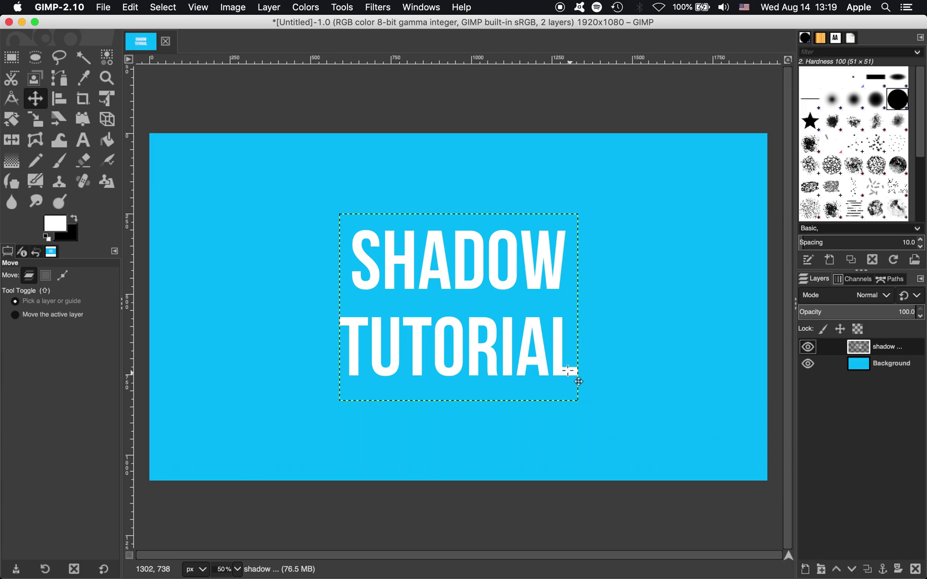
left_click(269, 7)
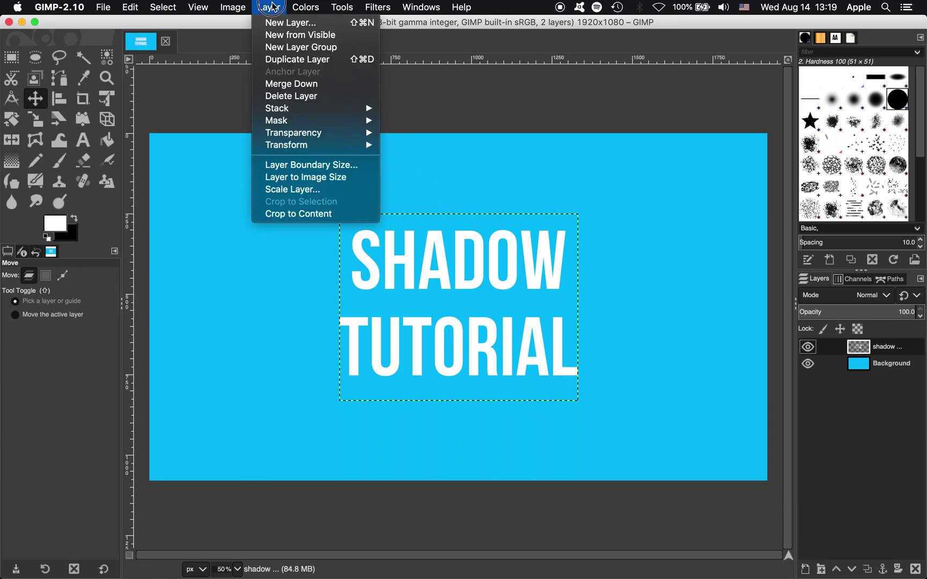
left_click(301, 181)
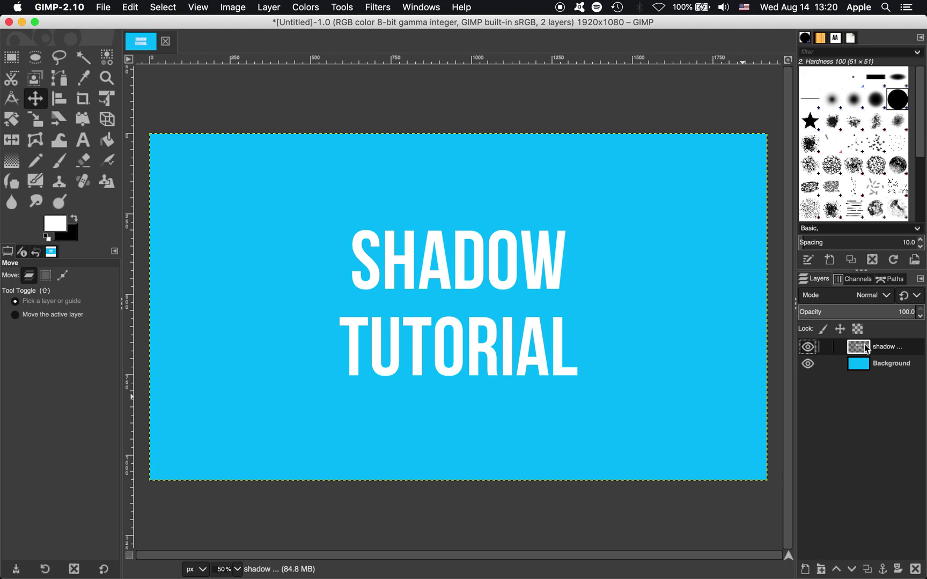
Convert the letters' alpha to a selection and grow it by 10 px
right_click(866, 347)
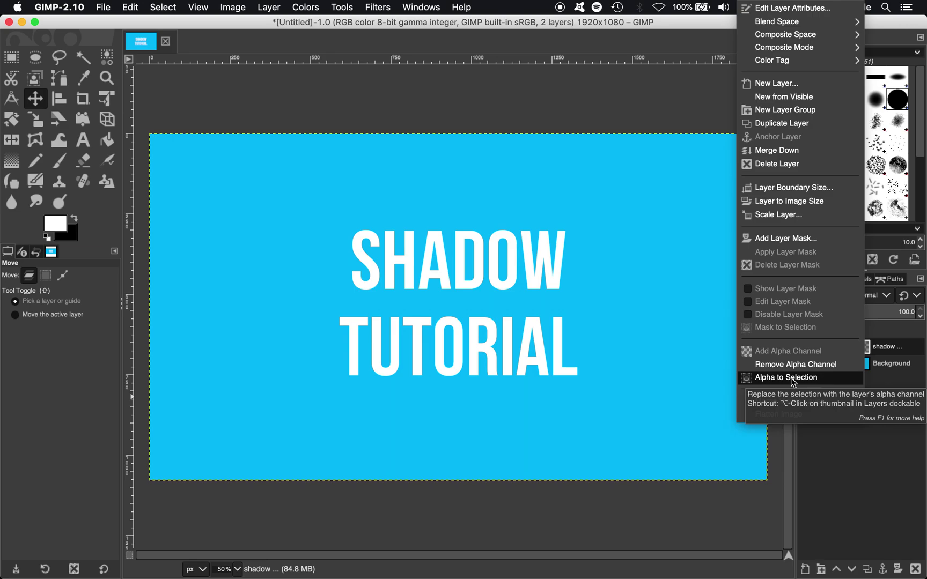
left_click(790, 377)
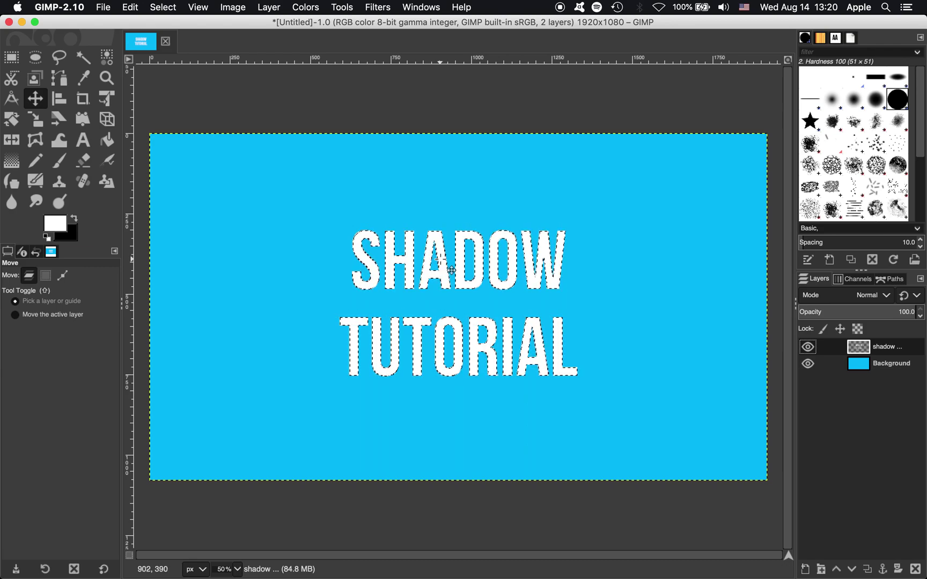
left_click(163, 7)
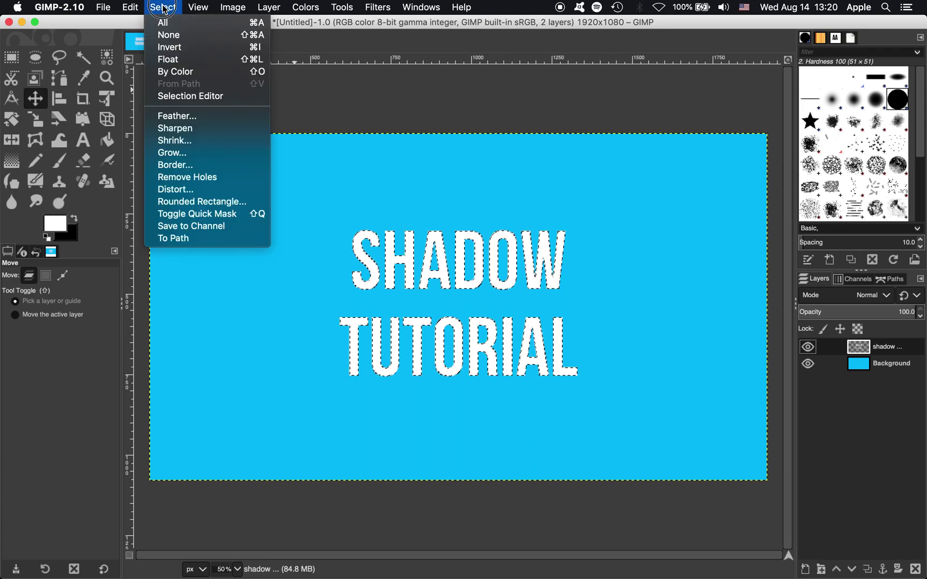
left_click(186, 153)
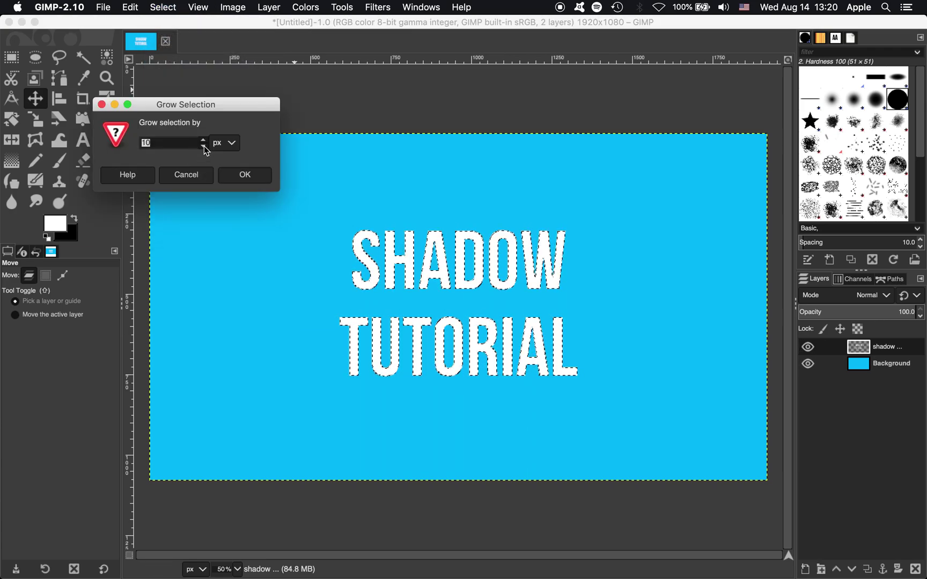
left_click(205, 142)
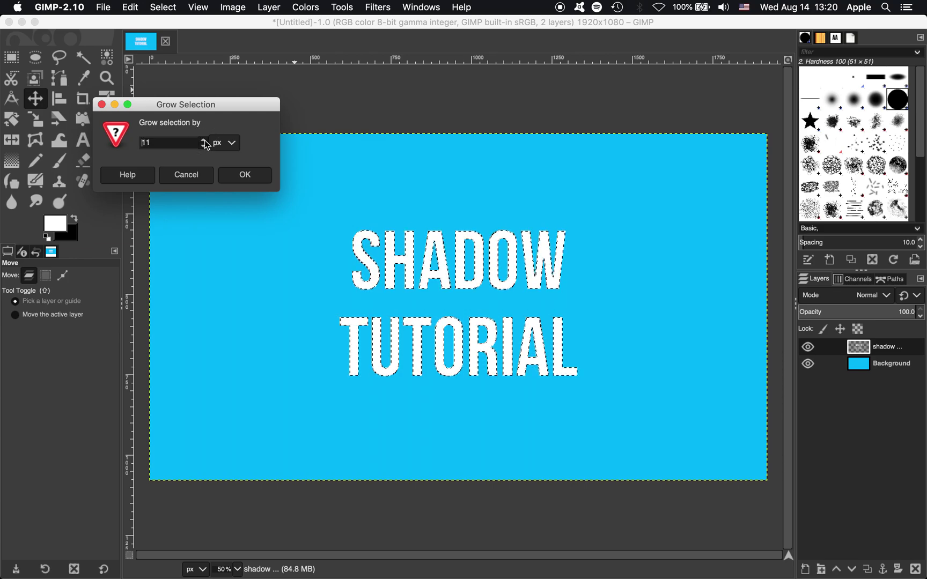
left_click(205, 142)
left_click(204, 146)
left_click(204, 146)
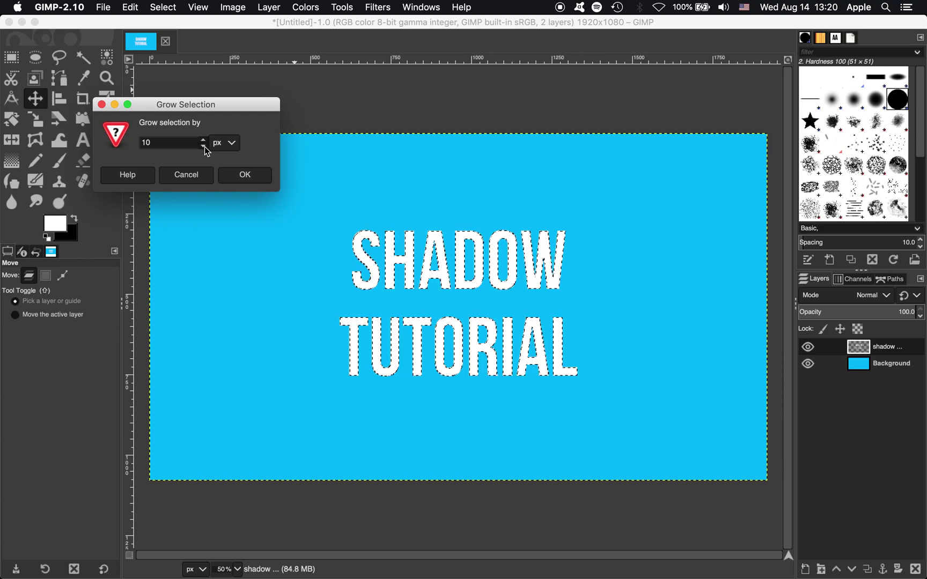
left_click(245, 176)
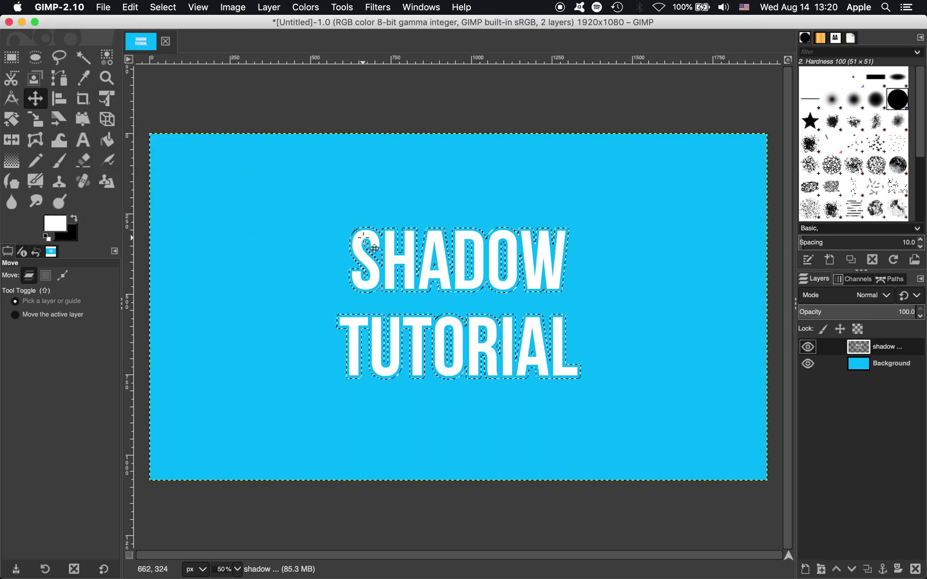
Add a new transparent layer above the text layer
left_click(268, 7)
left_click(280, 25)
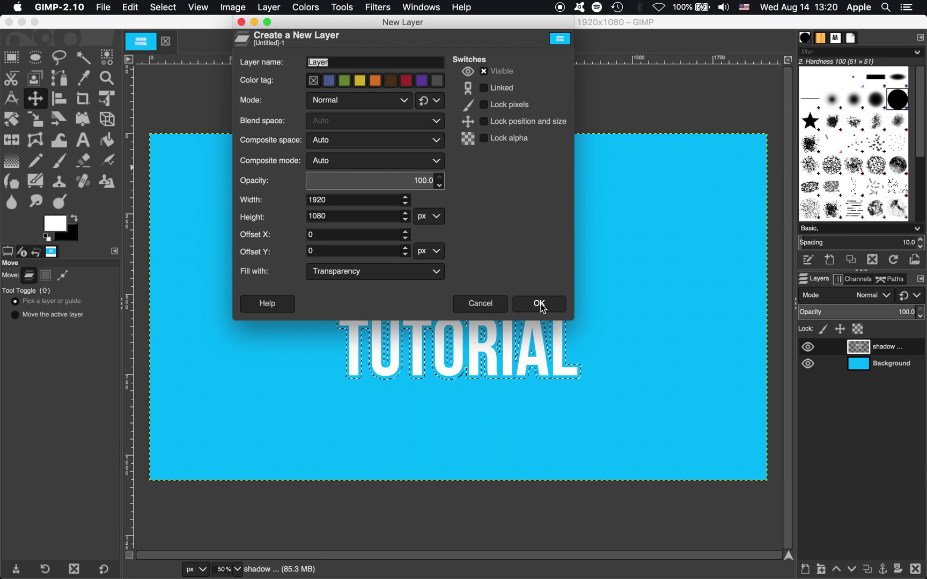
left_click(541, 304)
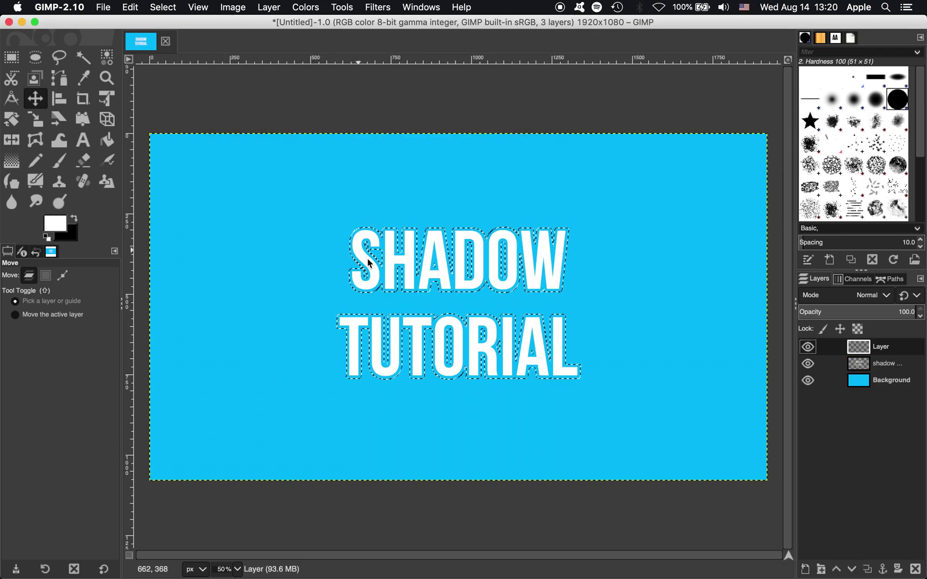
Bucket-fill the grown letter selection with black (000000)
left_click(107, 140)
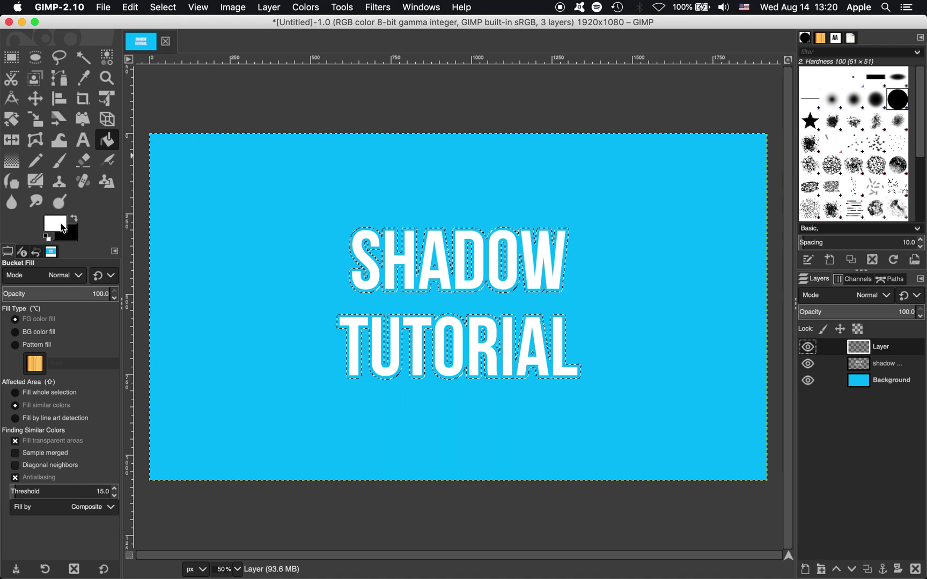
left_click(61, 224)
left_click_drag(53, 107, 32, 165)
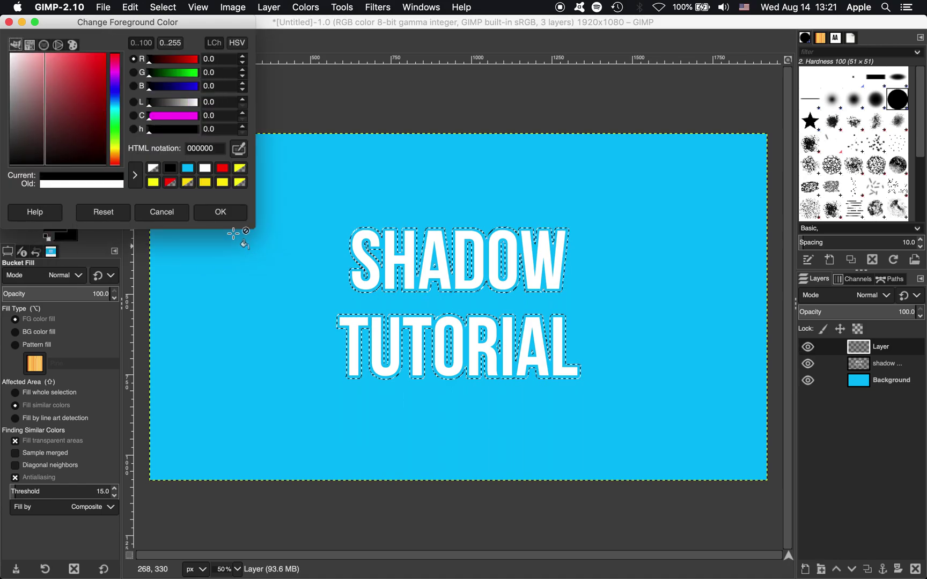
left_click(220, 212)
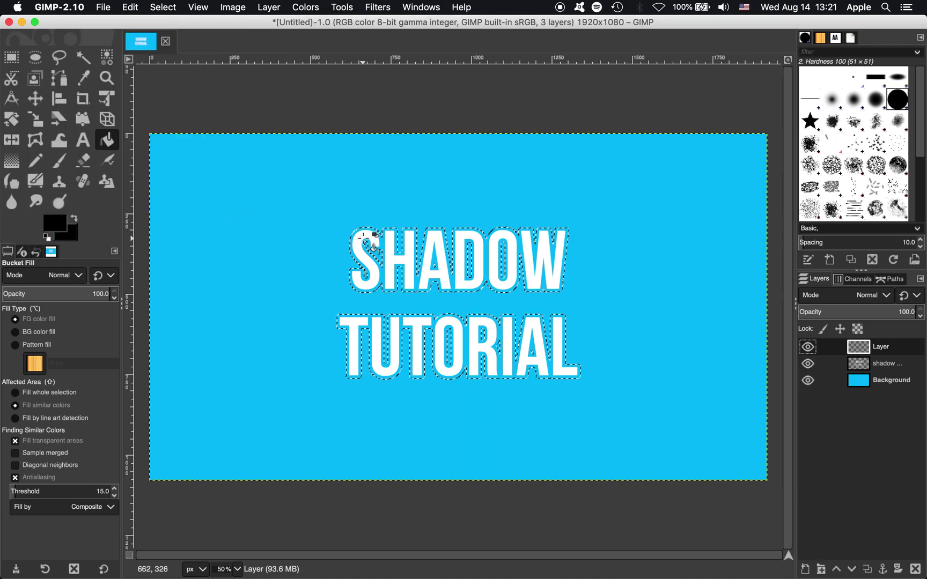
left_click(361, 239)
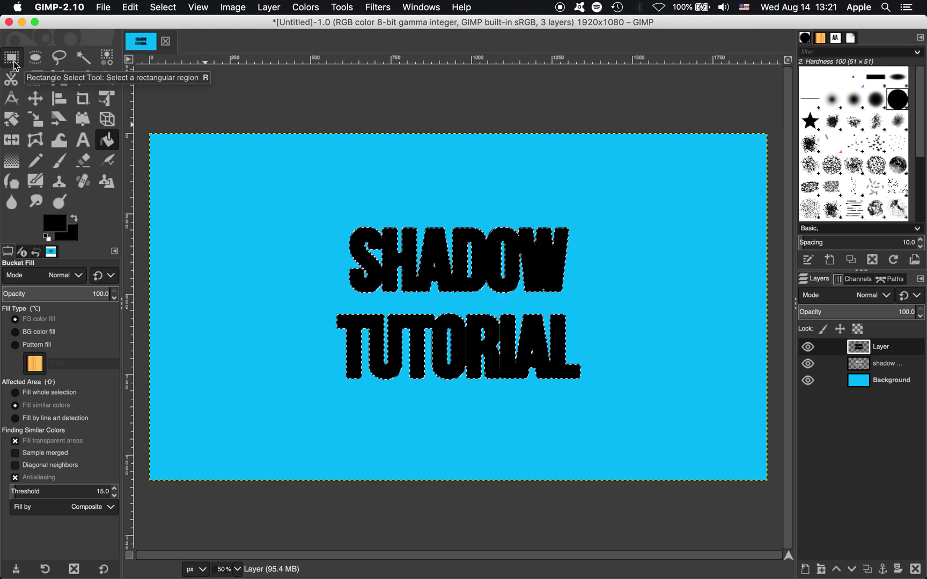
Deselect and drag the black layer below the white text layer in the Layers panel
left_click(13, 61)
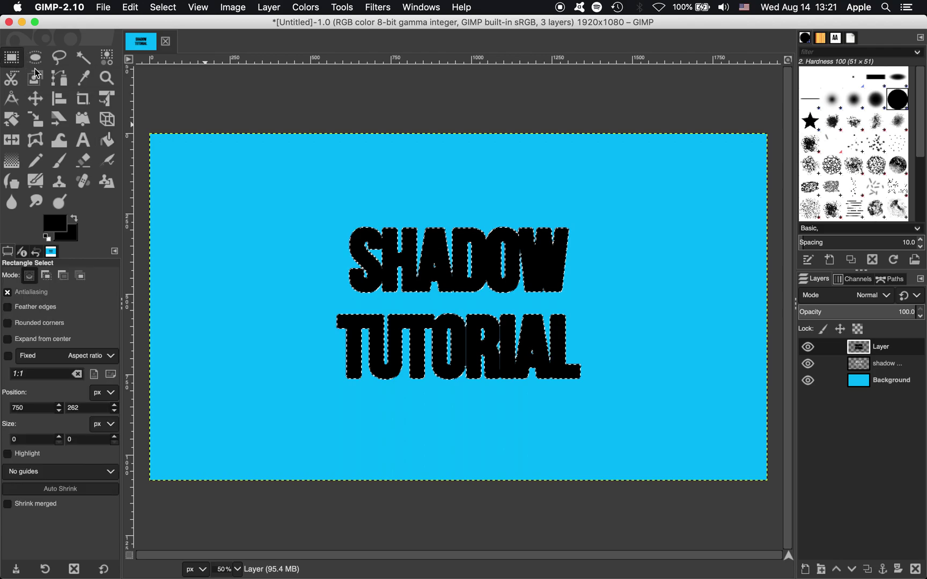
left_click(280, 225)
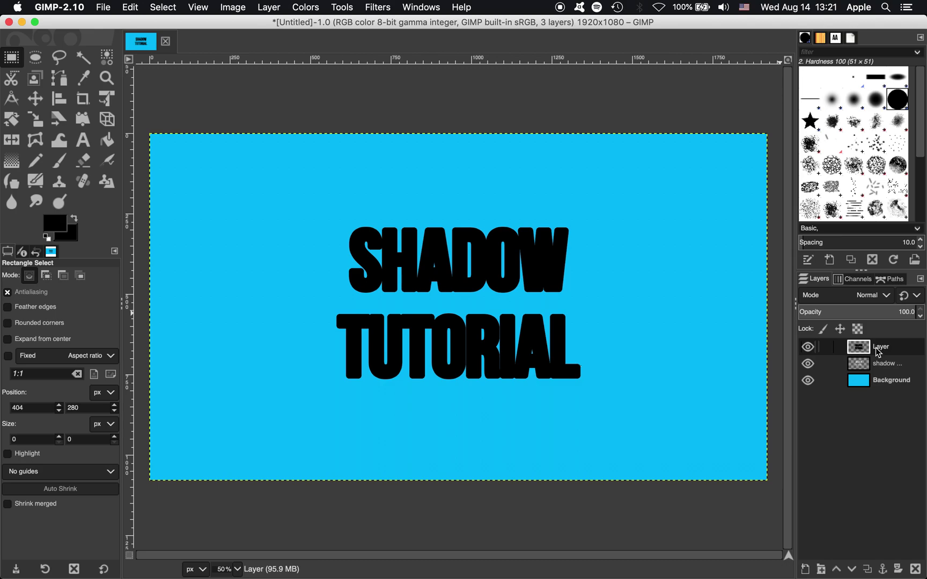
left_click_drag(878, 351, 873, 372)
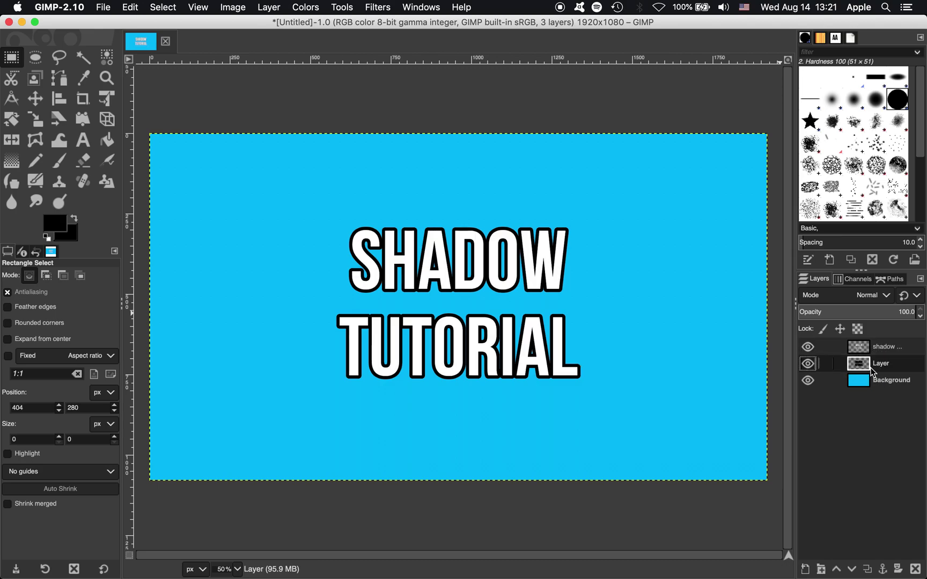
Nudge the black layer a couple of pixels right and down with the Move tool
left_click(35, 99)
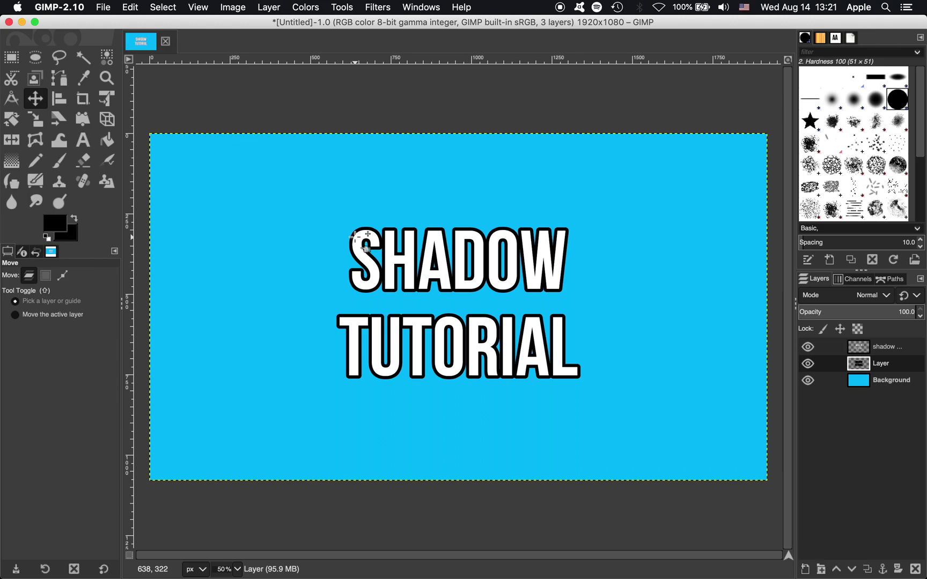
key("Down")
key("Down")
key("Down")
key("Down")
key("Right")
key("Right")
key("Right")
key("Right")
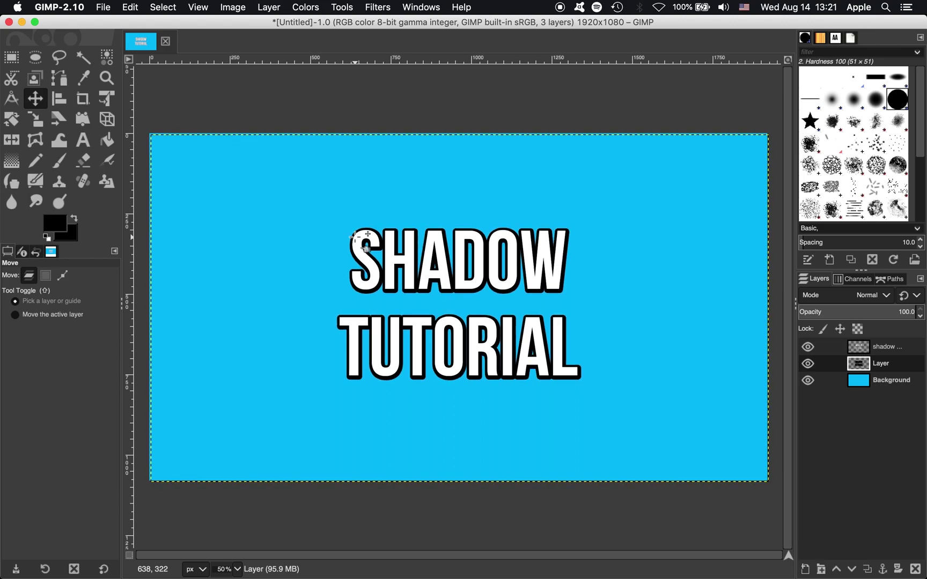
key("Right")
key("Down")
key("Right")
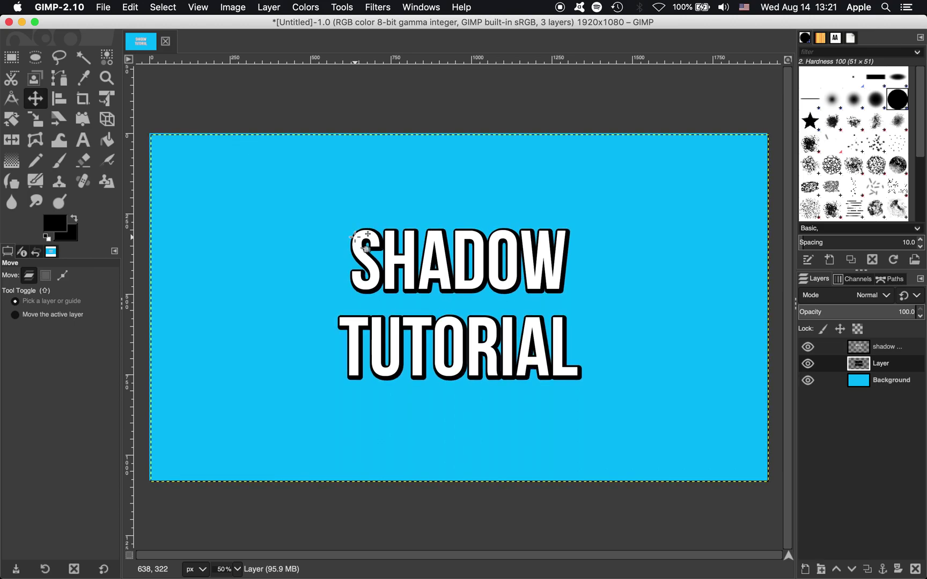
key("Left")
key("Up")
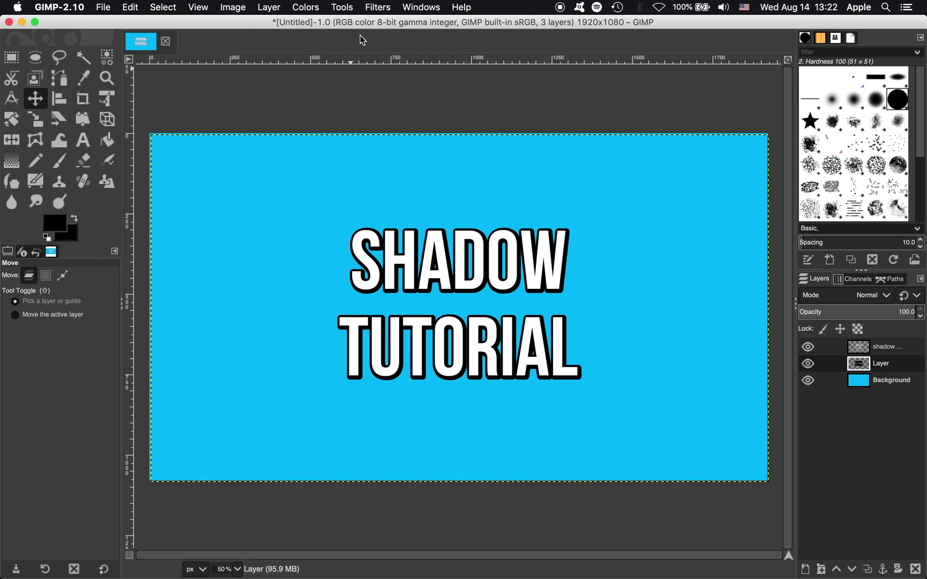
Apply Gaussian Blur to the black shadow layer with Size X/Y set to 5.50
left_click(377, 6)
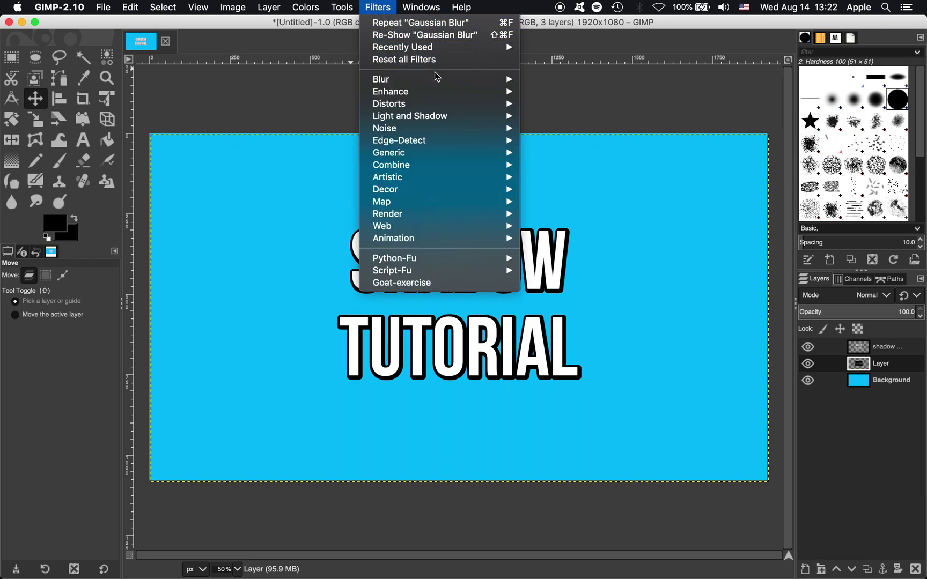
mouse_move(441, 82)
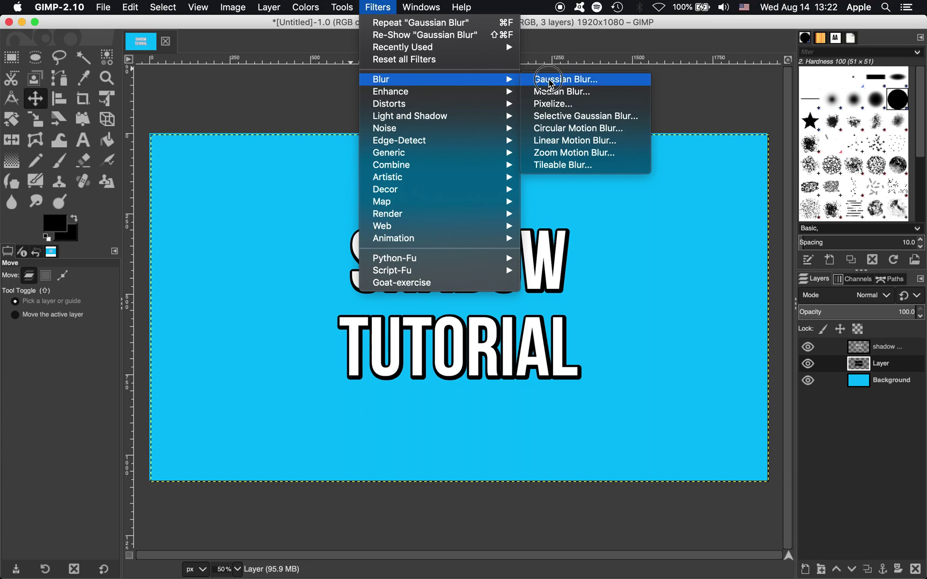
left_click(550, 81)
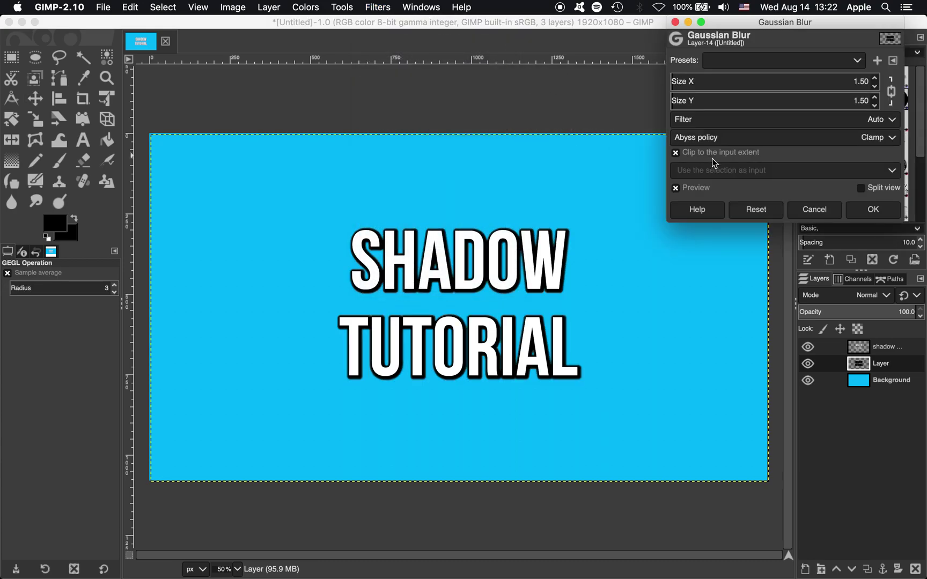
left_click(875, 78)
left_click(875, 79)
left_click(875, 78)
left_click(875, 78)
left_click(875, 78)
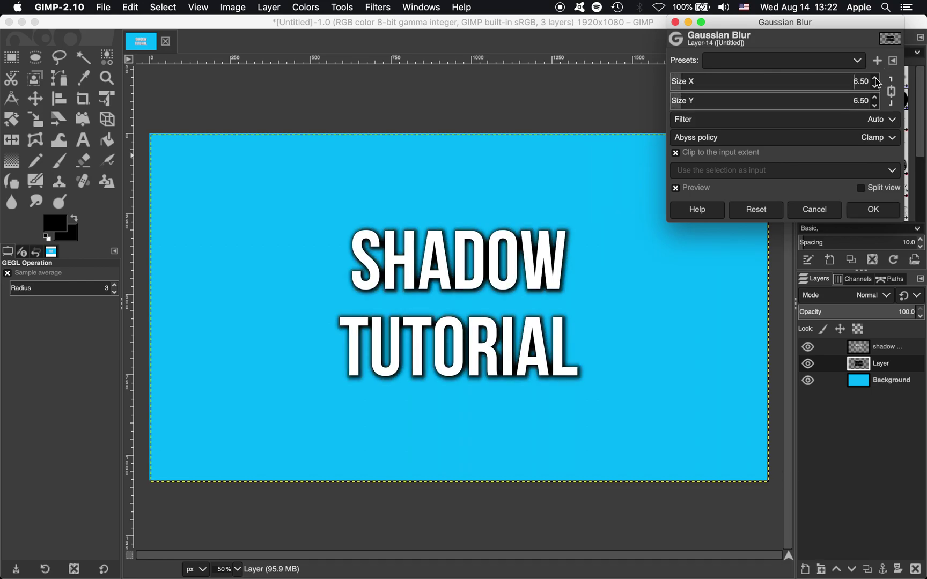
left_click(875, 79)
left_click(875, 79)
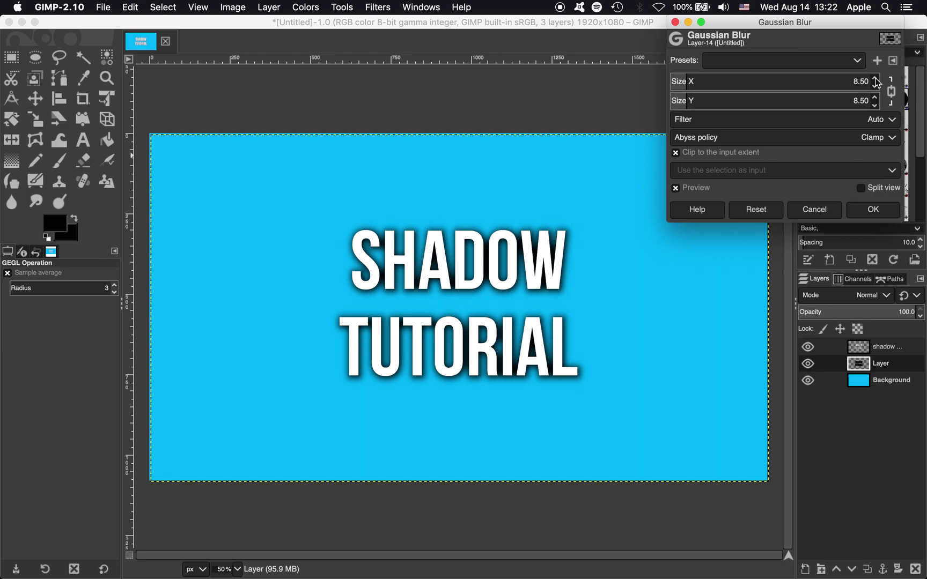
left_click(875, 79)
left_click(875, 79)
left_click(875, 79)
left_click(875, 78)
left_click(875, 79)
left_click(875, 79)
left_click(875, 79)
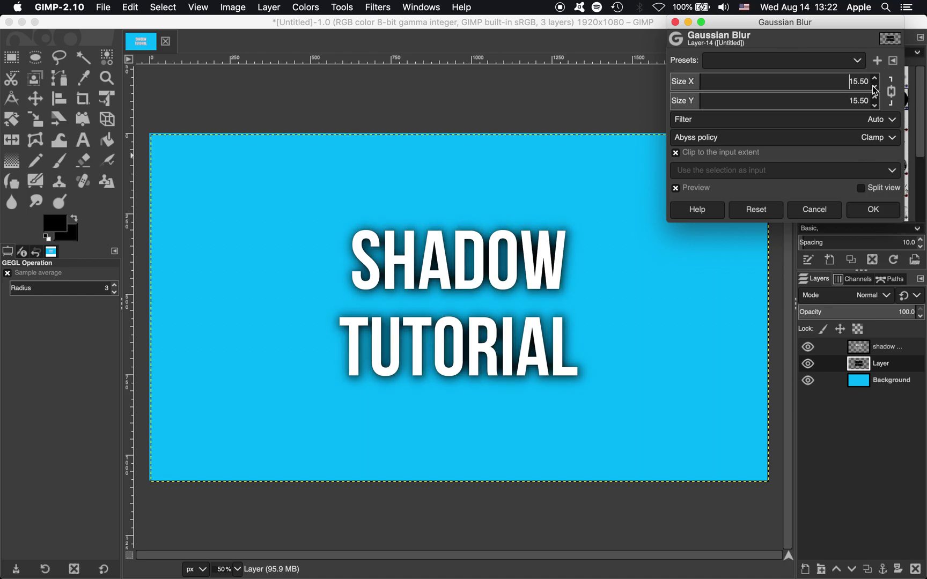
left_click(875, 88)
left_click(876, 88)
left_click(875, 88)
left_click(875, 88)
left_click(875, 88)
left_click(875, 88)
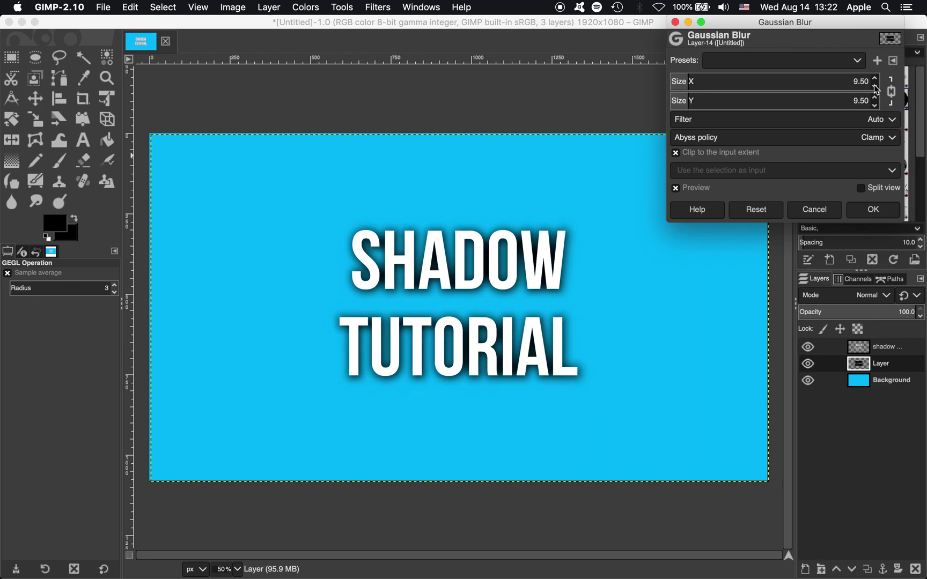
left_click(875, 88)
left_click(875, 88)
left_click(875, 88)
left_click(875, 88)
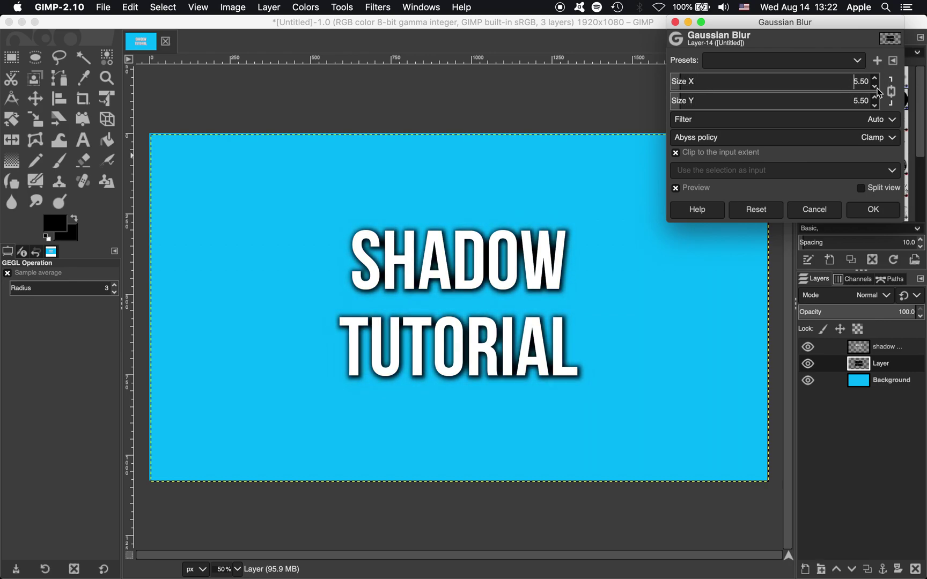
left_click(860, 213)
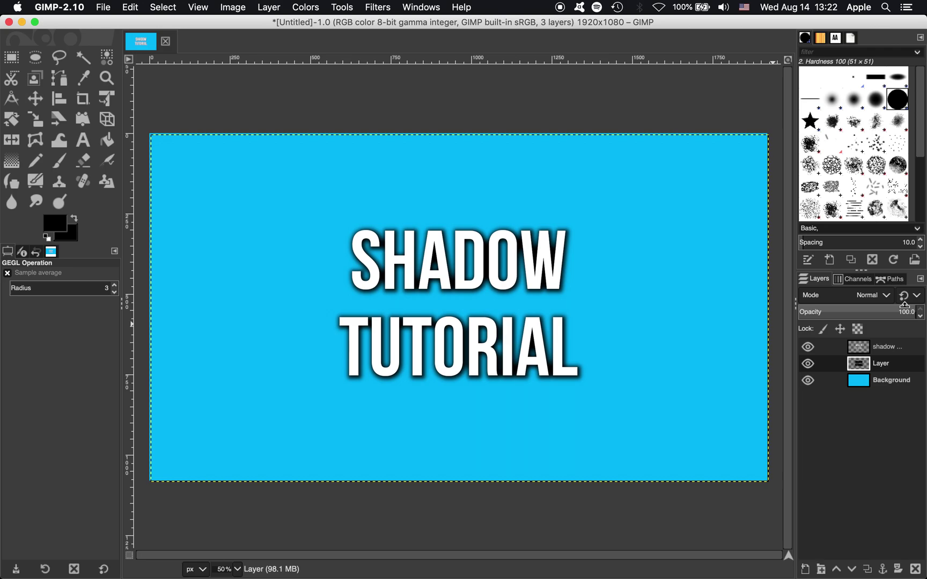
Lower the shadow layer's opacity to 88.0
mouse_move(905, 304)
left_mouse_down()
mouse_move(848, 306)
mouse_move(918, 304)
mouse_move(743, 308)
mouse_move(902, 307)
left_mouse_up()
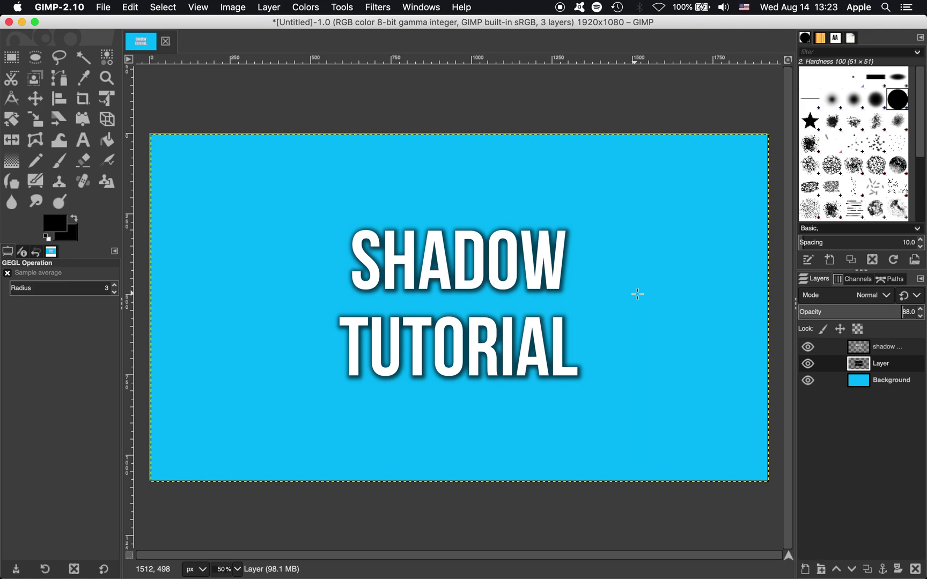